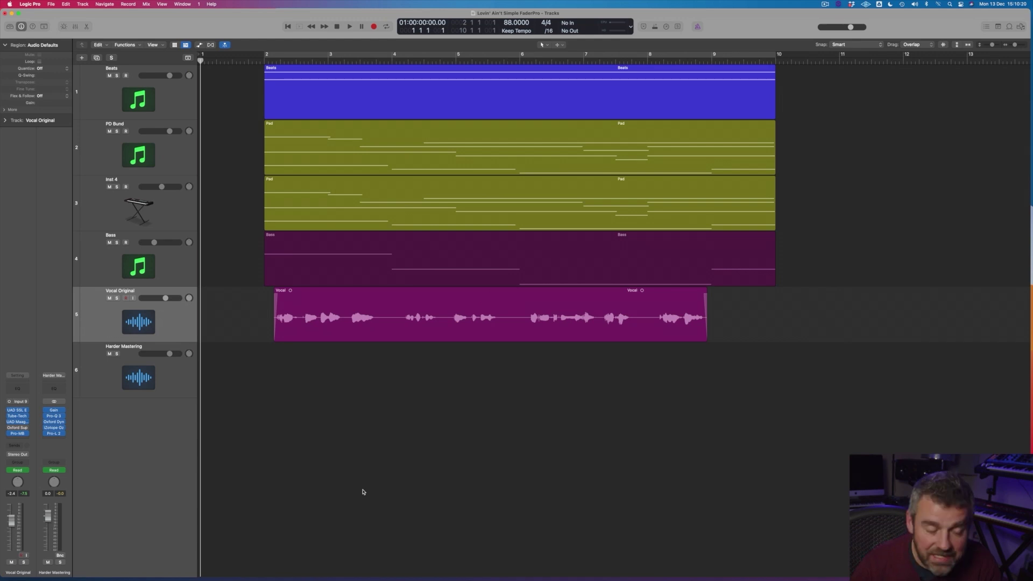
- Solo Vocal Original and add a send from it to Bus 3
left_click(117, 298)
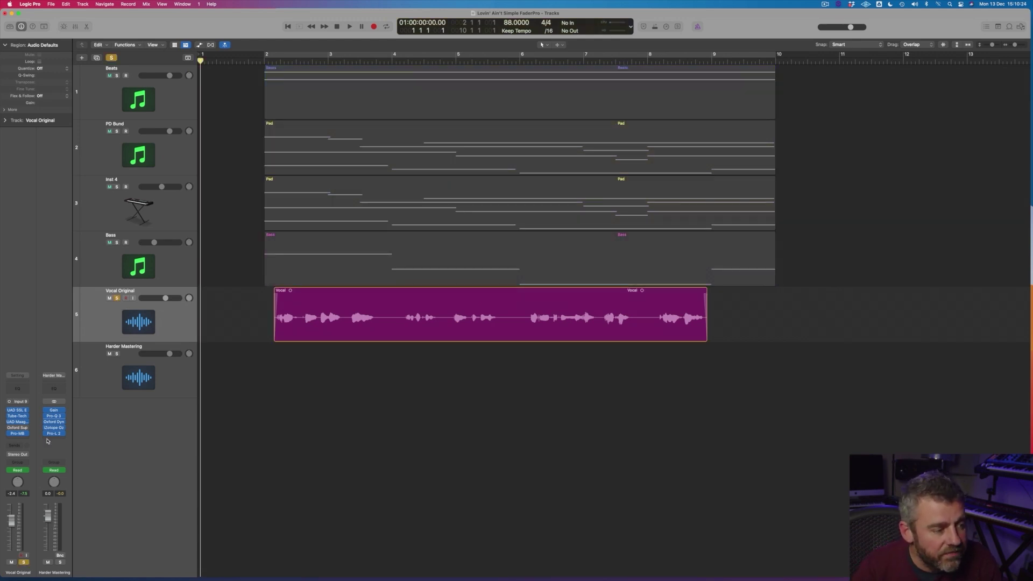
left_click(21, 447)
mouse_move(19, 457)
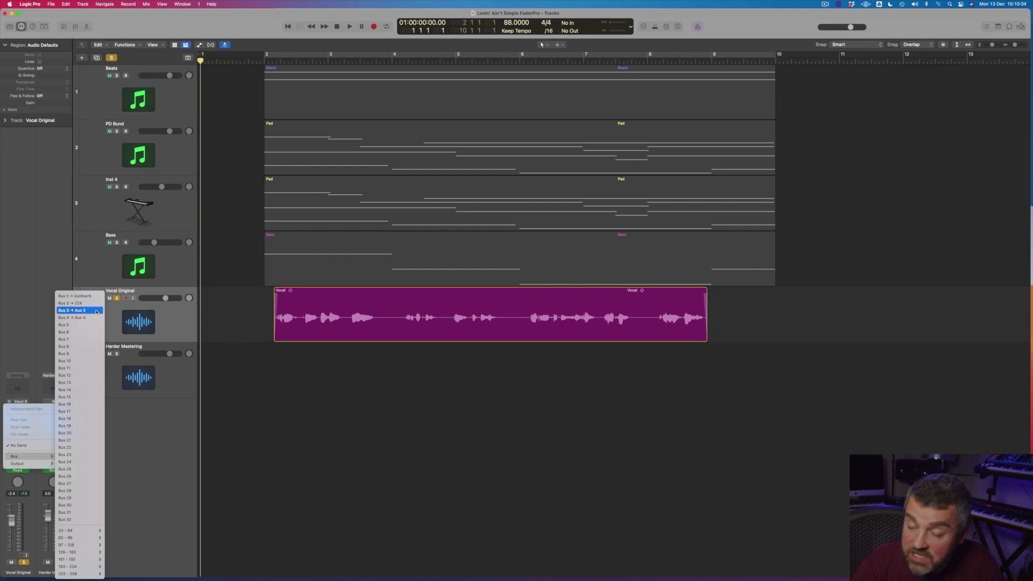
left_click(97, 311)
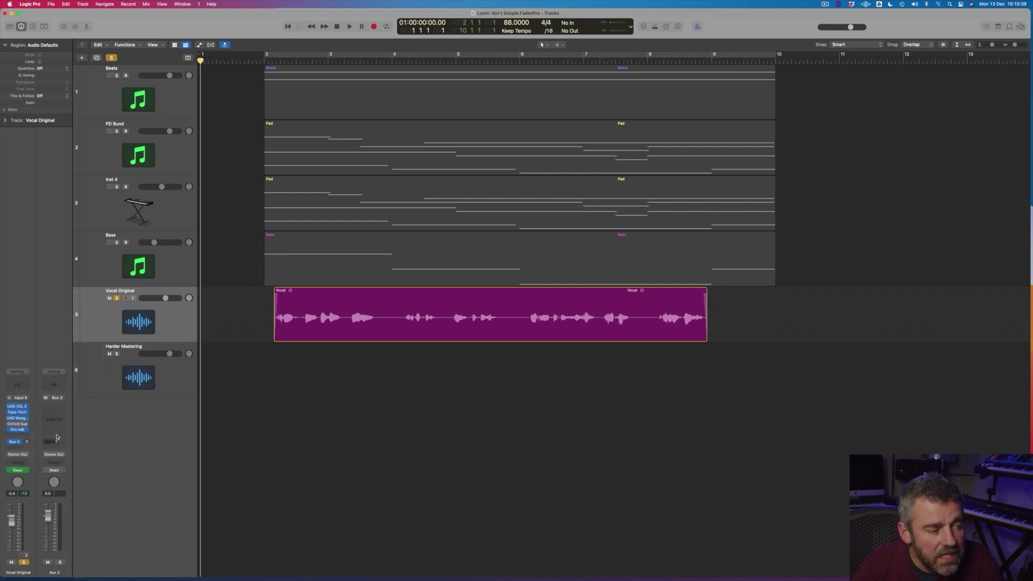
- Insert a stereo Lustrous Plates reverb on the new Aux 3 channel
left_click(54, 407)
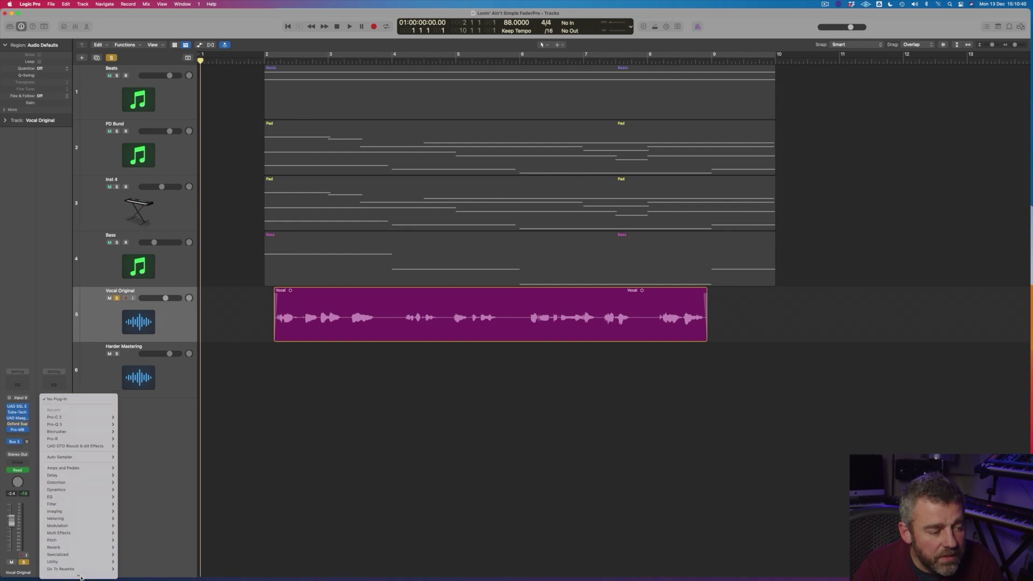
mouse_move(97, 555)
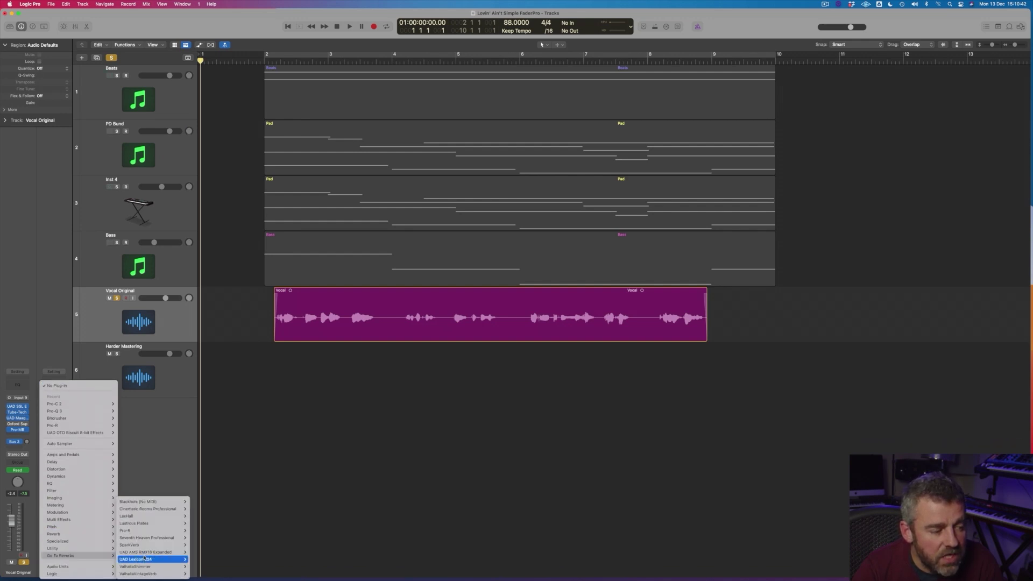
mouse_move(151, 523)
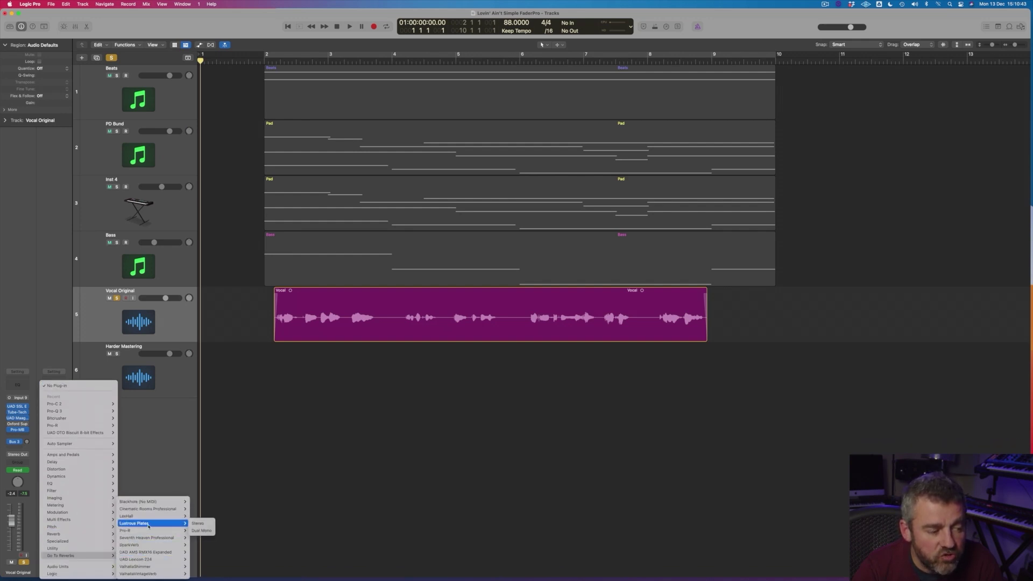
left_click(210, 526)
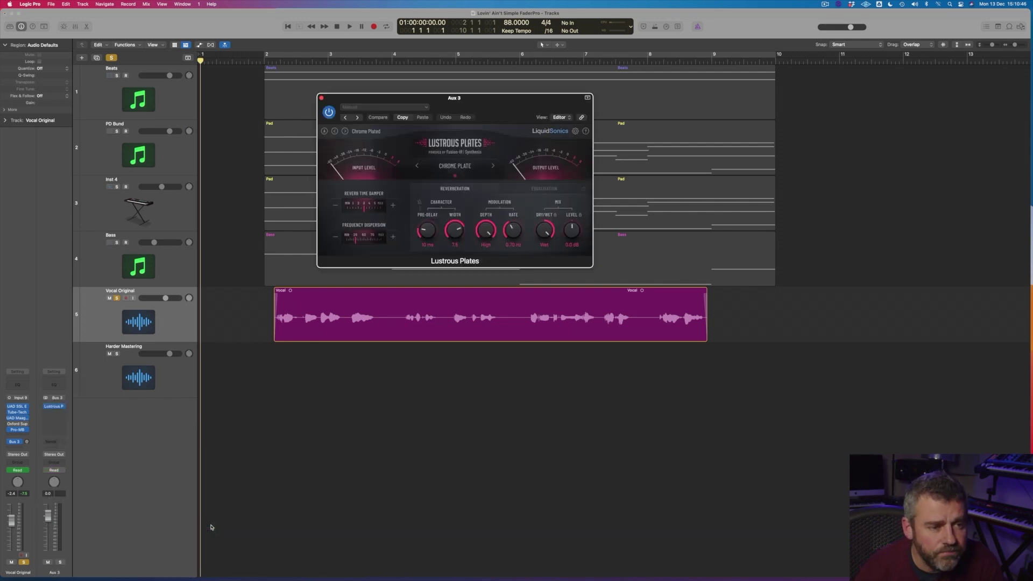
- Move the Lustrous Plates window below the Vocal region and load the CORBOMITE PLATE preset
left_click_drag(390, 98, 398, 359)
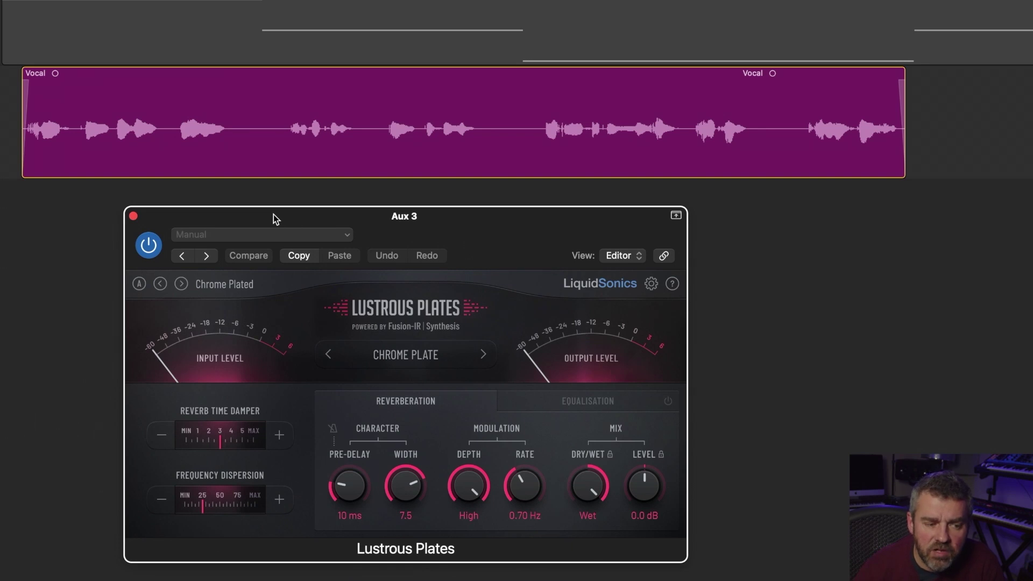
left_click(483, 354)
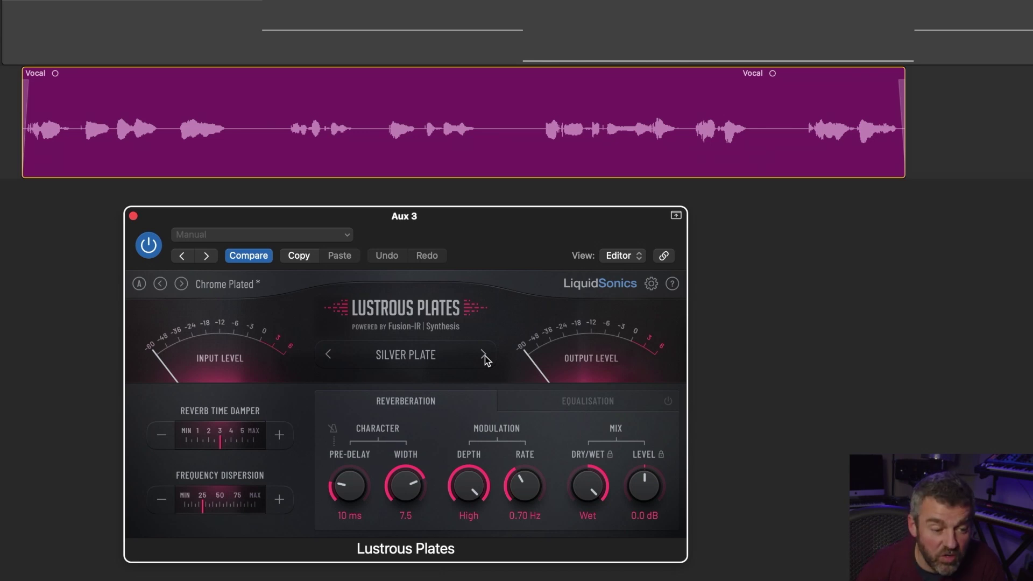
left_click(429, 357)
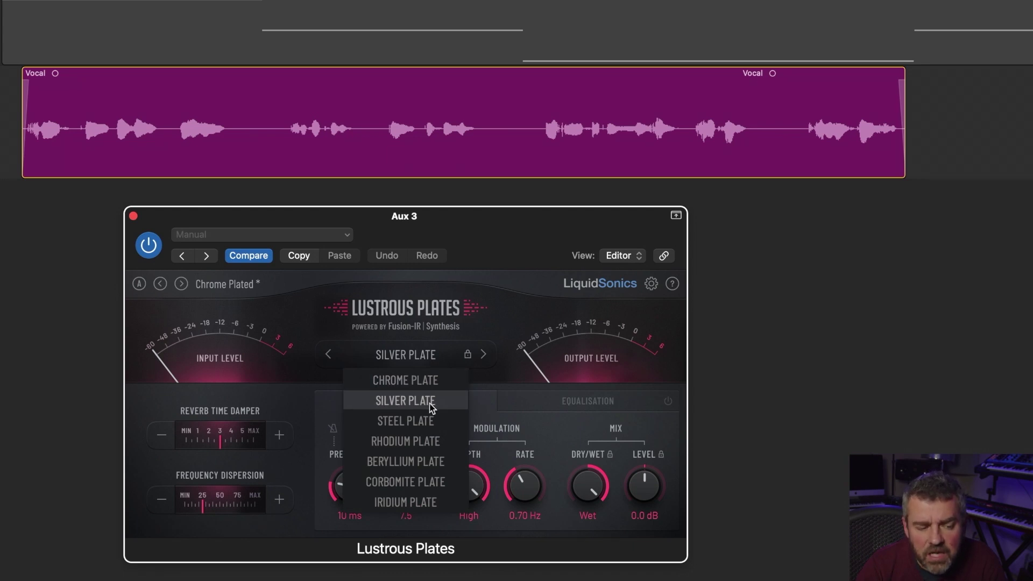
left_click(433, 480)
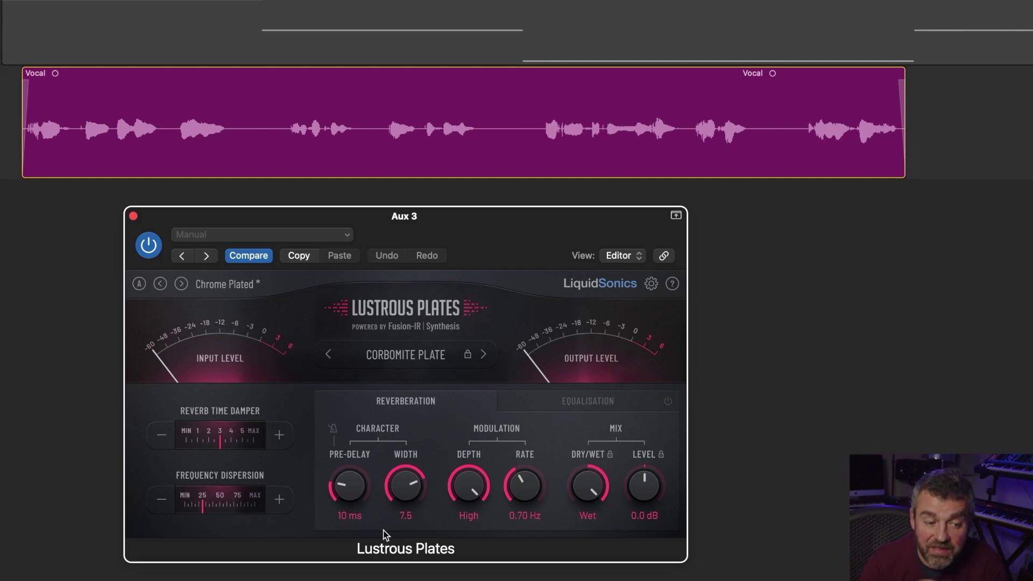
- Tempo-sync the plate's pre-delay and lengthen it to 1/32
left_click(333, 428)
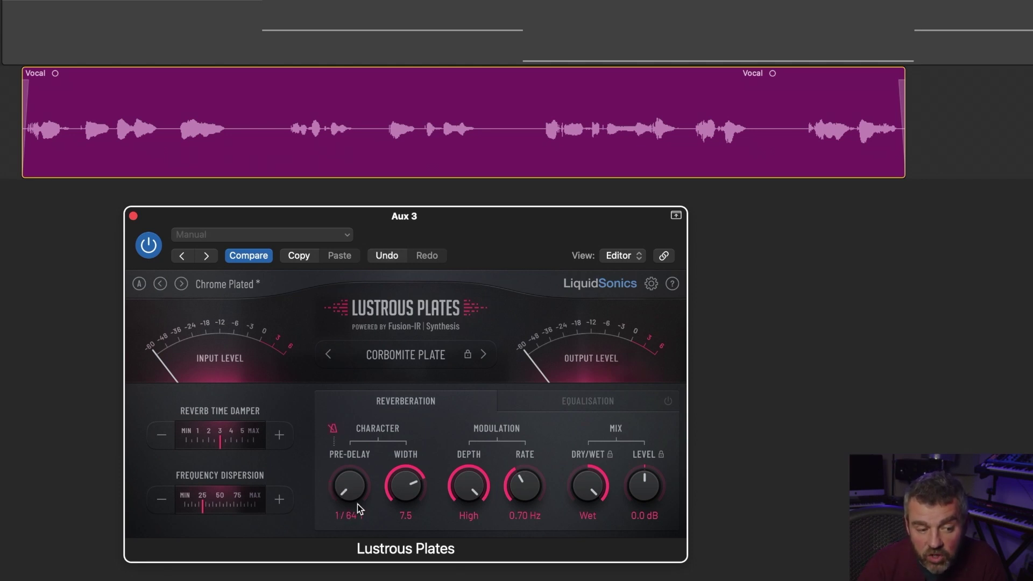
left_click_drag(359, 505, 356, 452)
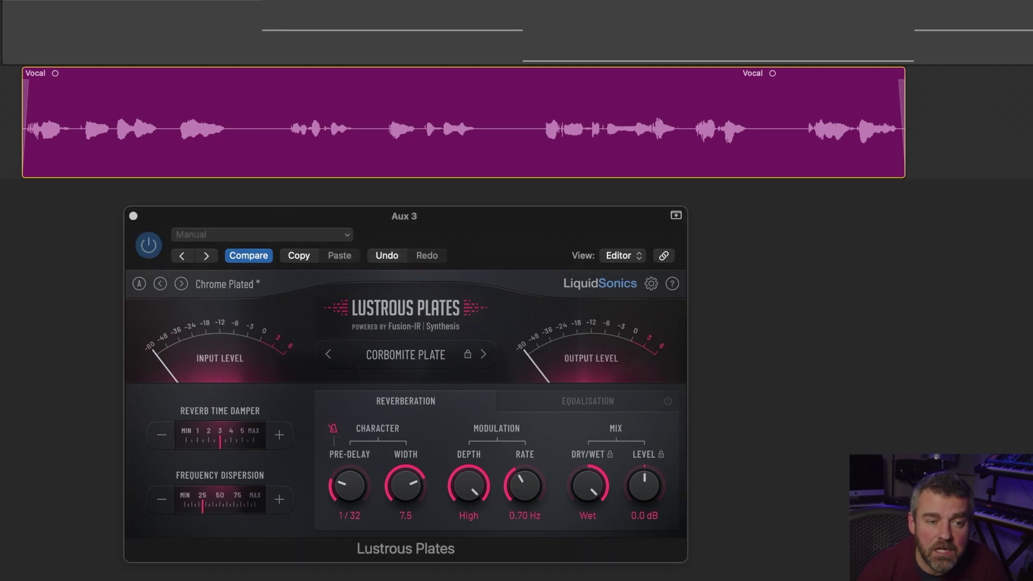
- While playing, lower the Reverb Time Damper near 2 and raise Frequency Dispersion to about 75
key("space")
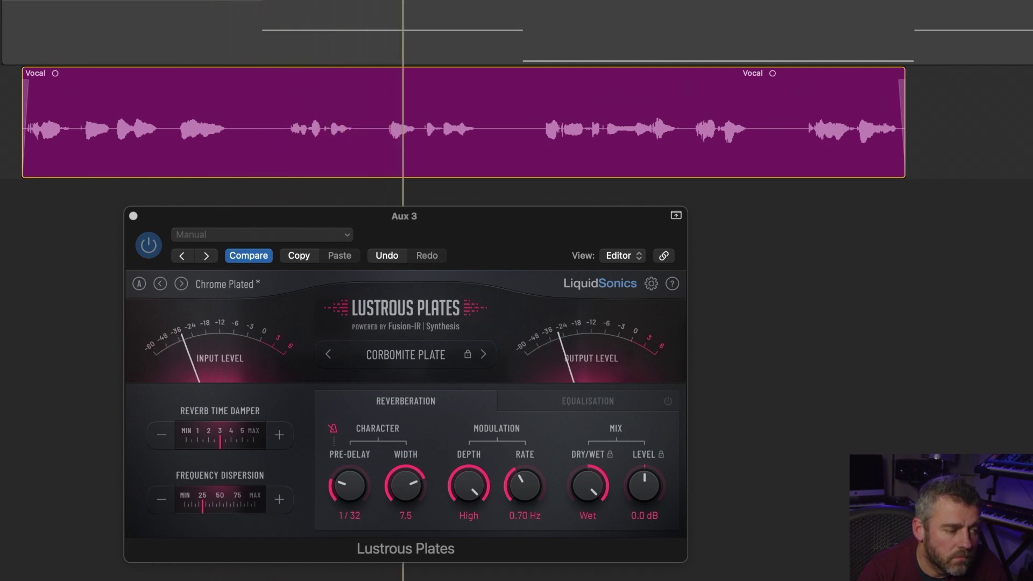
left_click(159, 437)
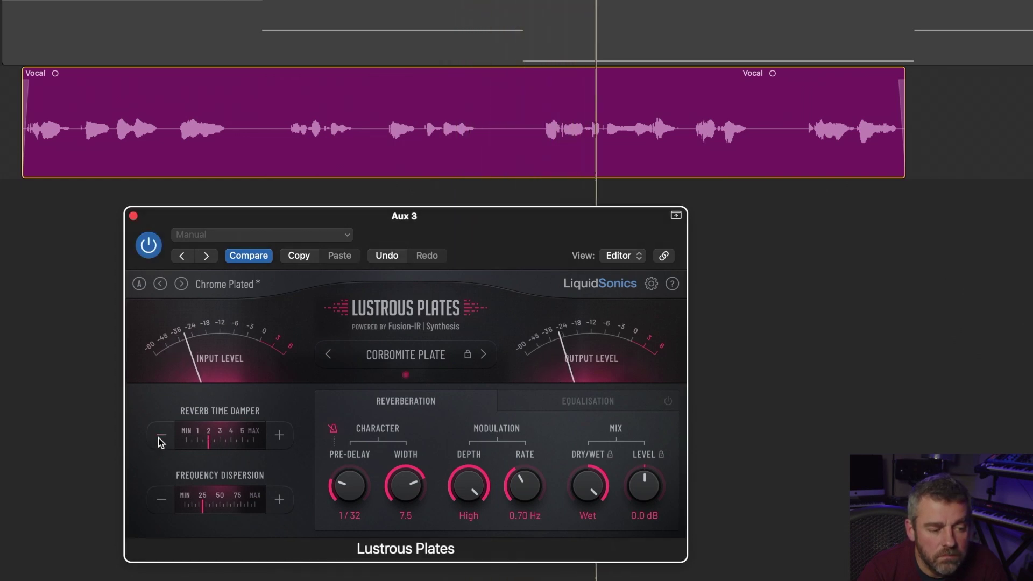
left_click(284, 502)
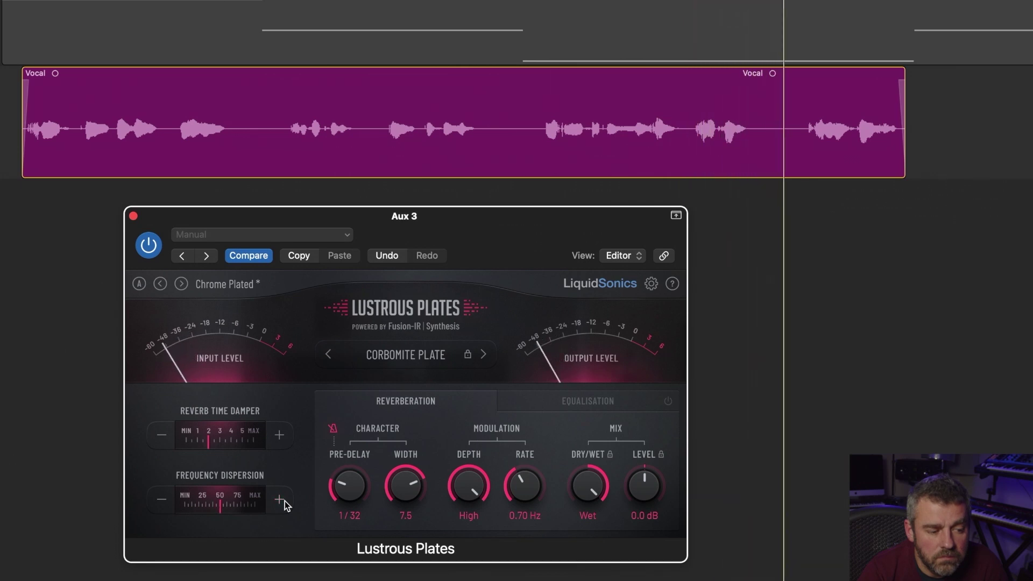
left_click(285, 501)
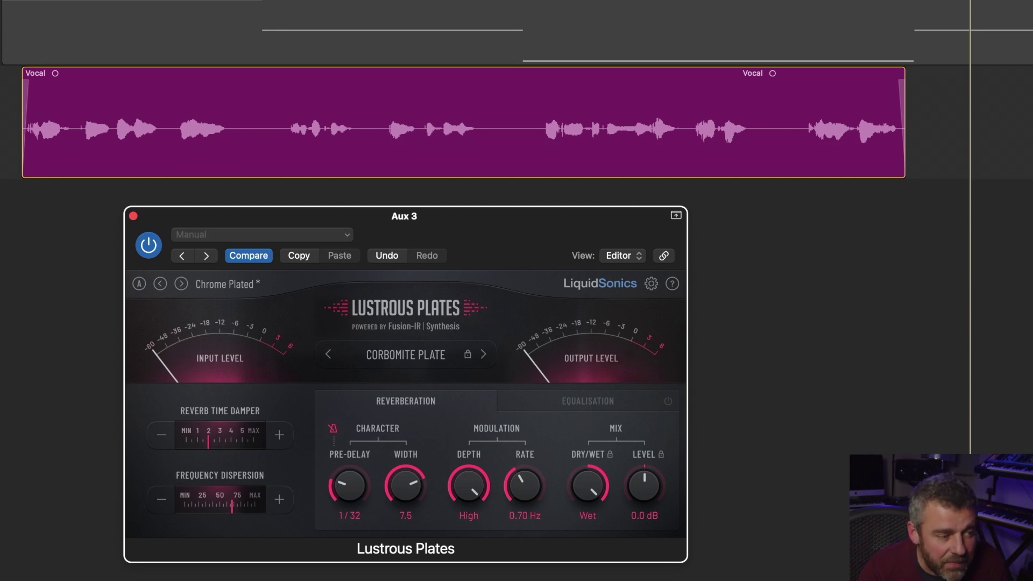
left_click(645, 43)
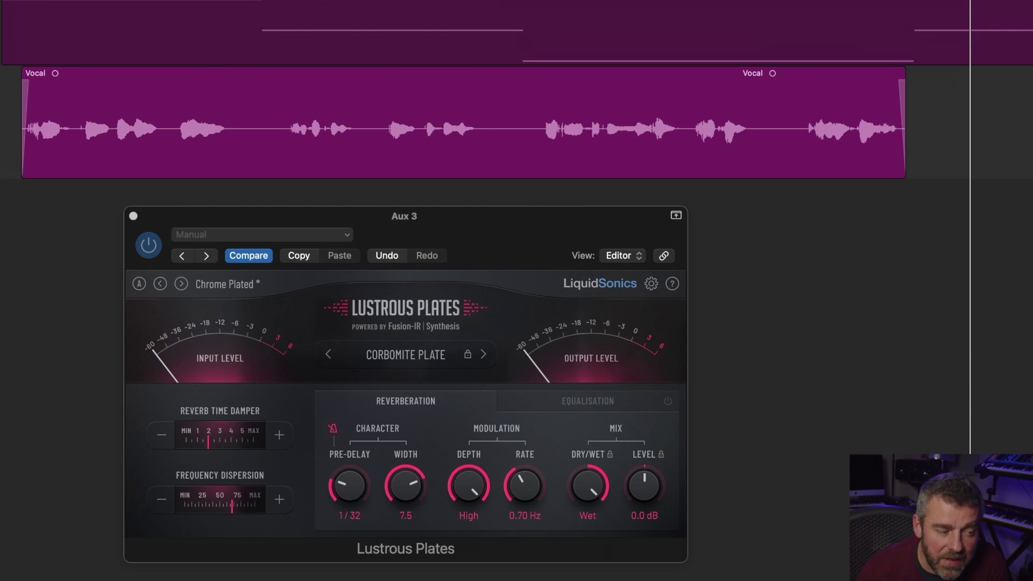
- Play the full unsoloed mix from the beginning through the plate reverb
key("space")
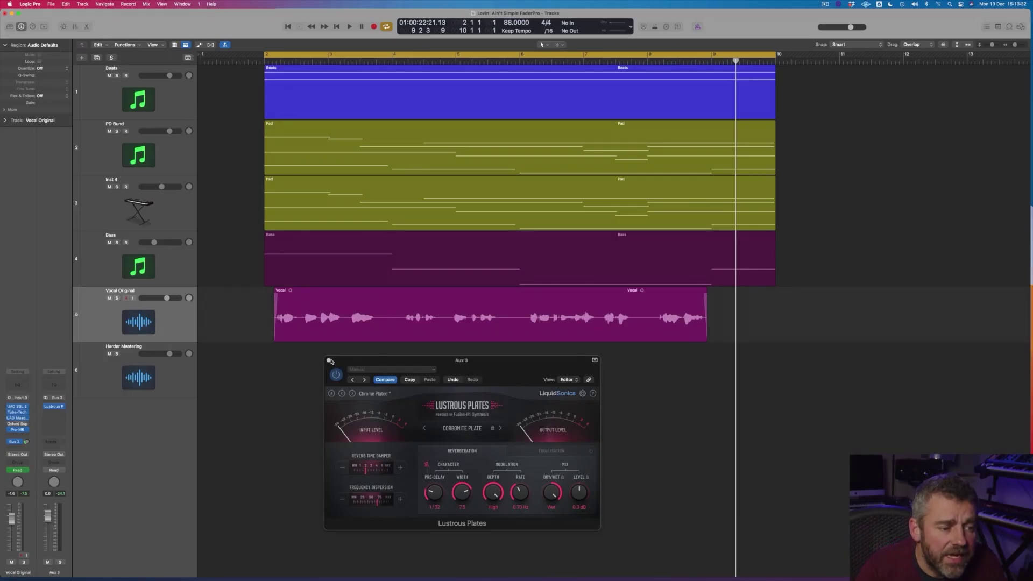
- Close the Lustrous Plates plug-in window on Aux 3
left_click(328, 360)
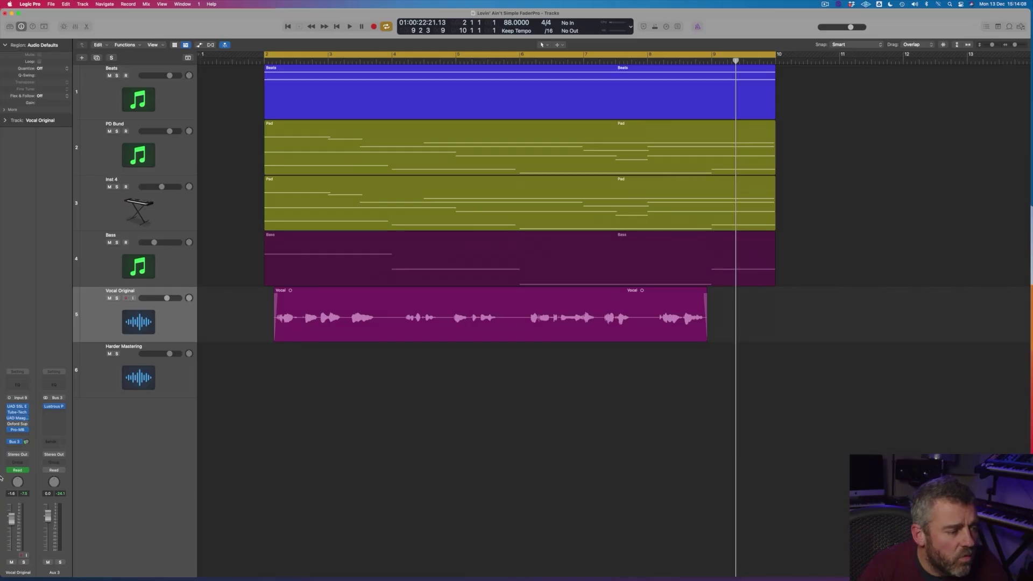
- Add a second send from Vocal Original to Bus 4, creating Aux 4
left_click(18, 446)
mouse_move(29, 457)
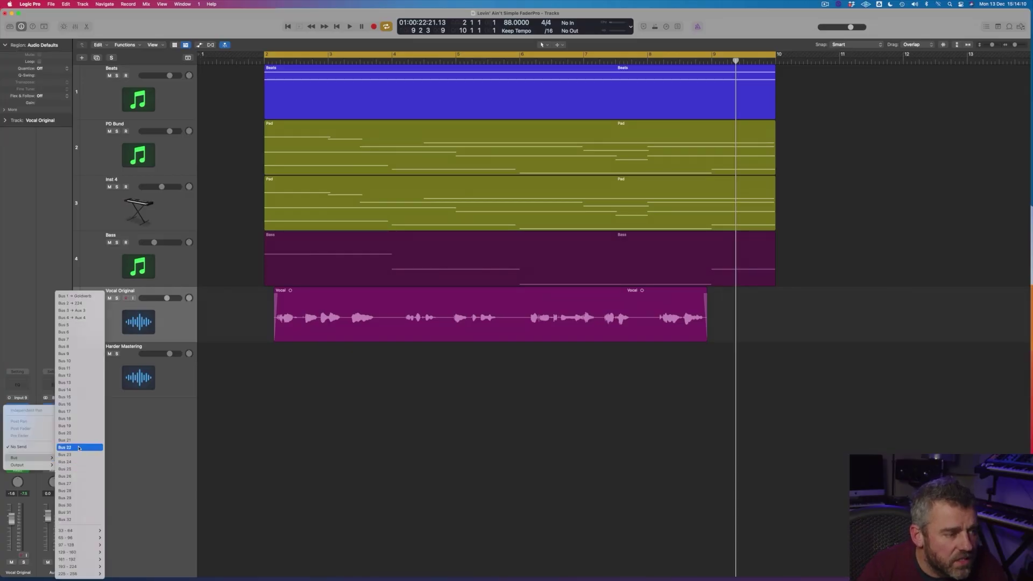
left_click(86, 318)
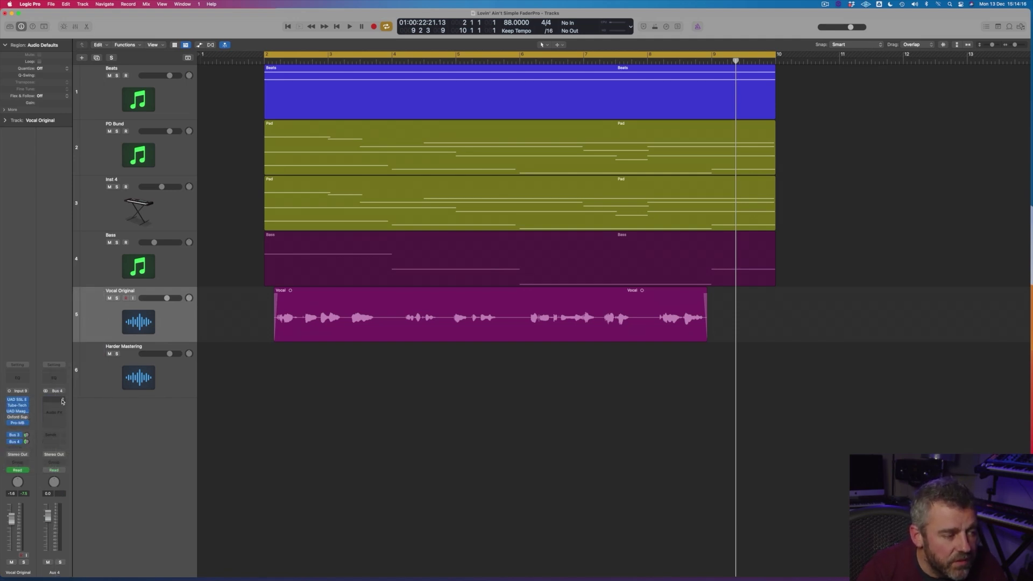
- Insert a stereo ValhallaShimmer reverb on Aux 4
left_click(63, 400)
mouse_move(76, 557)
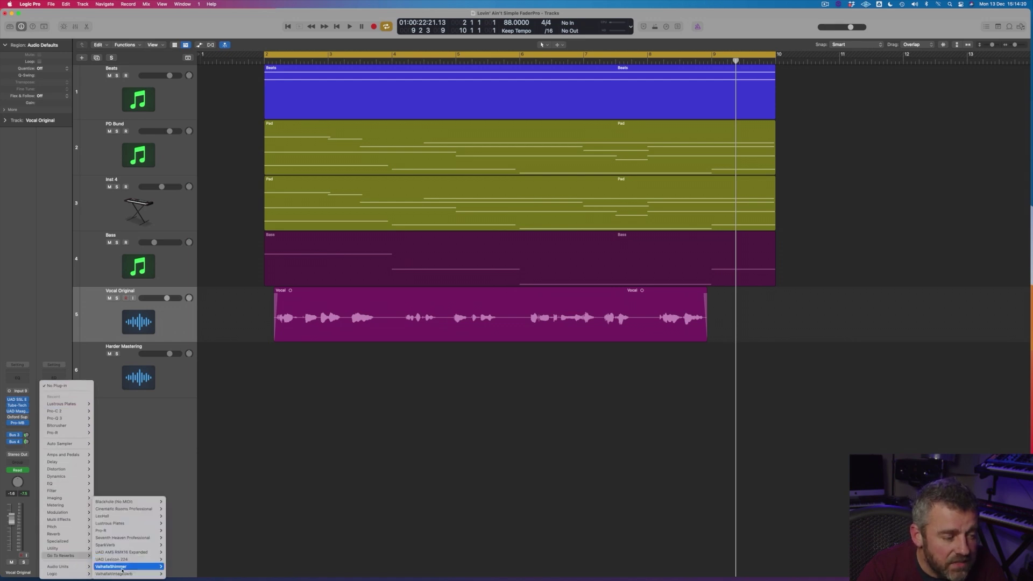
left_click(184, 568)
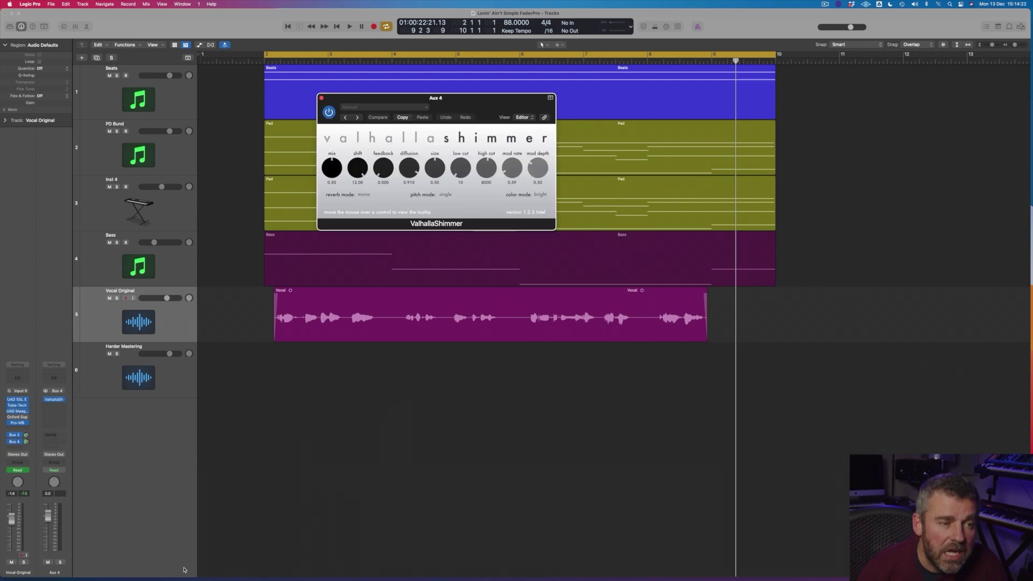
- Set ValhallaShimmer fully wet at mix 1.00, size 0.67, adjust diffusion, and raise feedback to about 0.2
left_click_drag(420, 93, 444, 366)
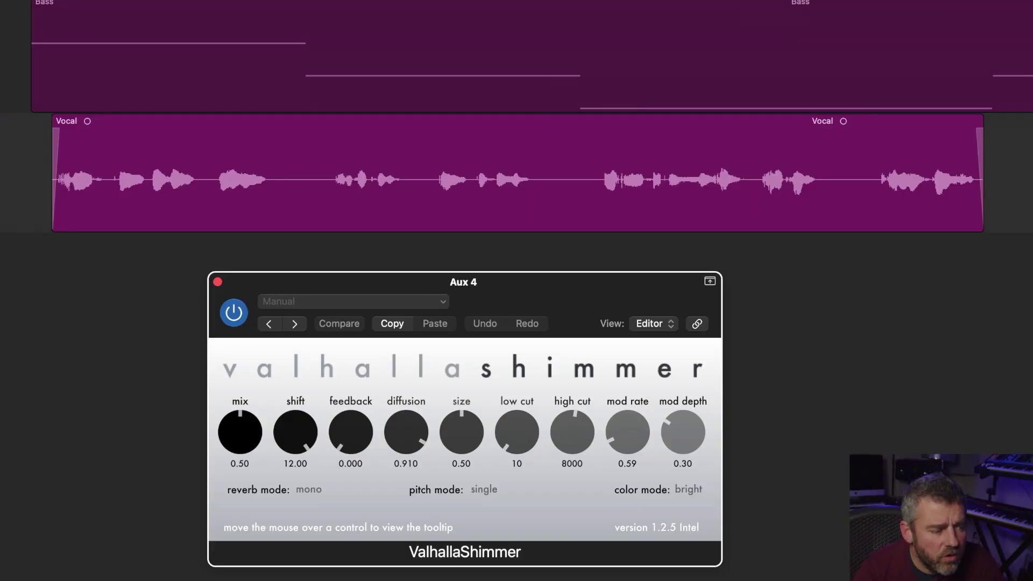
left_click_drag(241, 447, 254, 304)
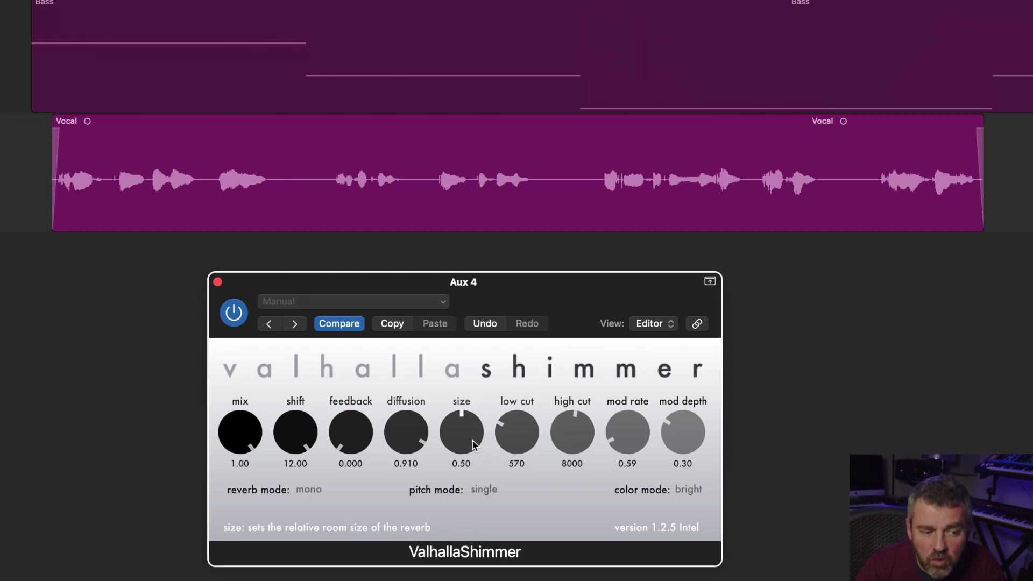
left_click_drag(469, 435, 468, 425)
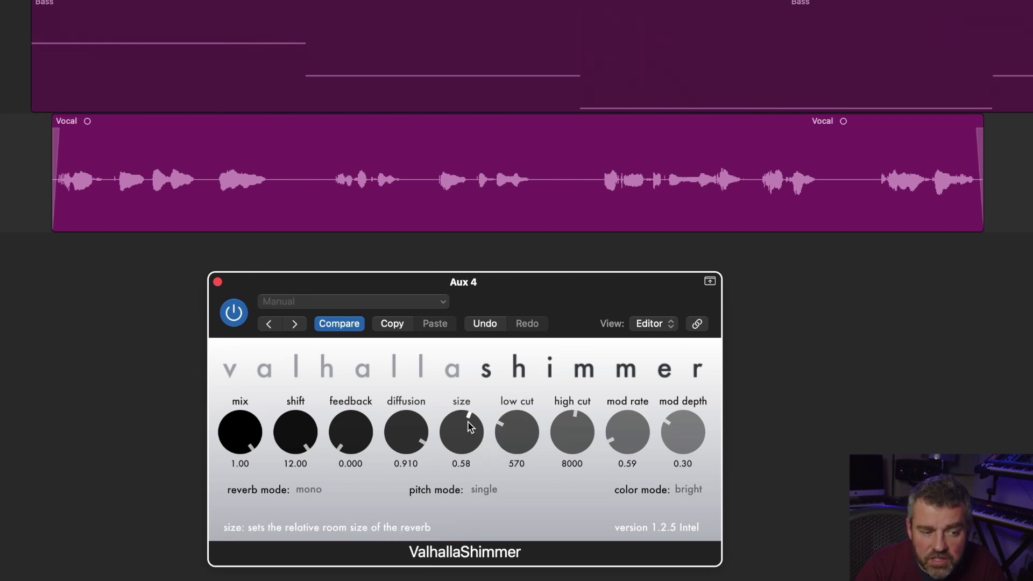
left_click(407, 445)
left_click_drag(354, 425, 354, 405)
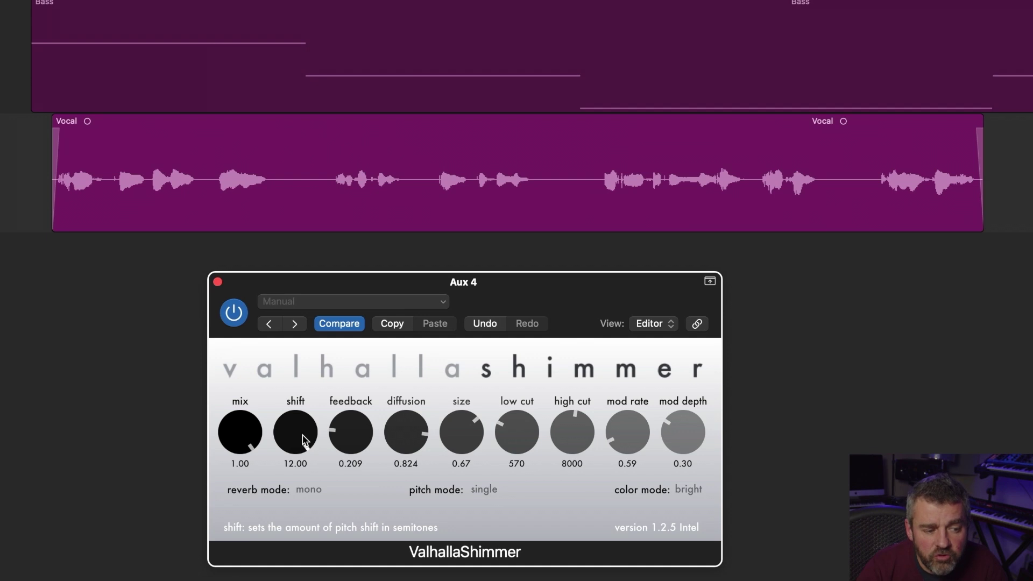
- Switch the reverb mode to bigStereo and solo the Vocal region to audition it
left_click(314, 490)
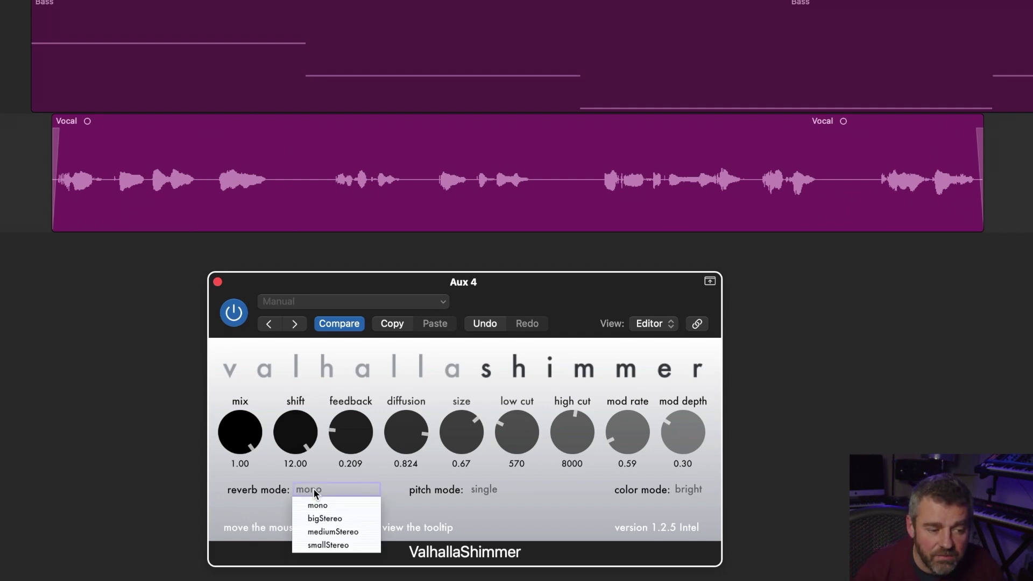
left_click(351, 516)
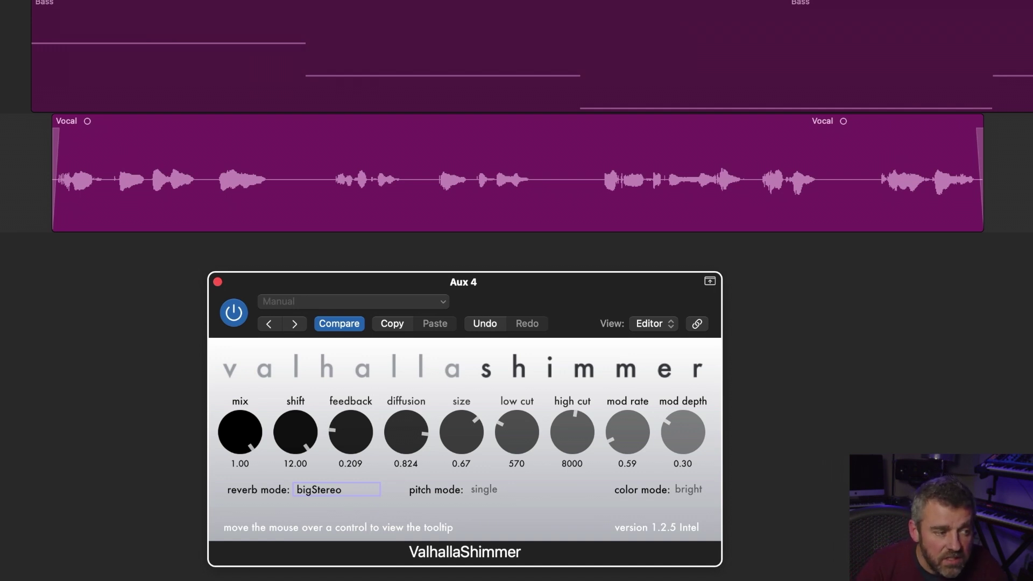
left_click(517, 204)
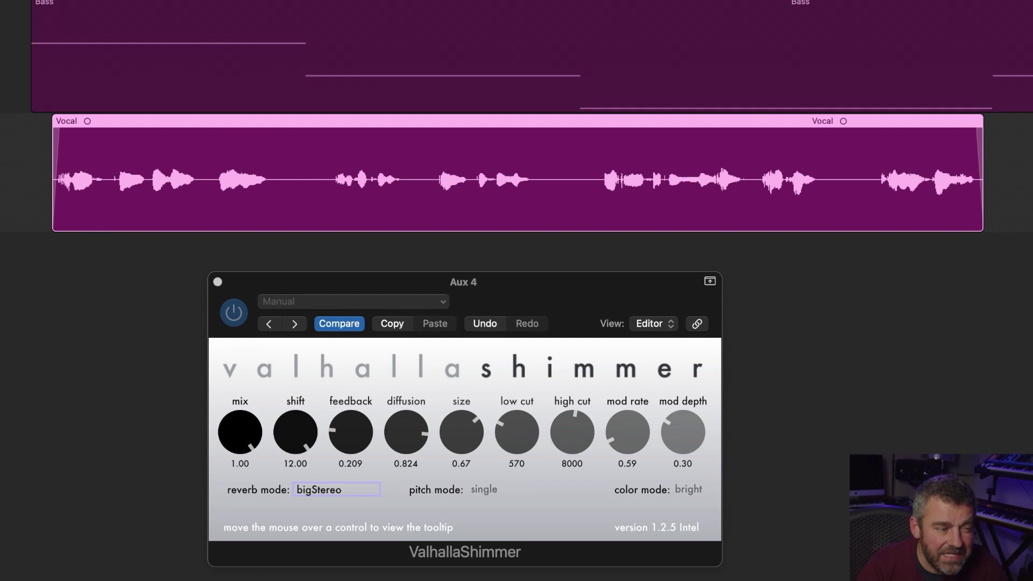
key("ctrl+s")
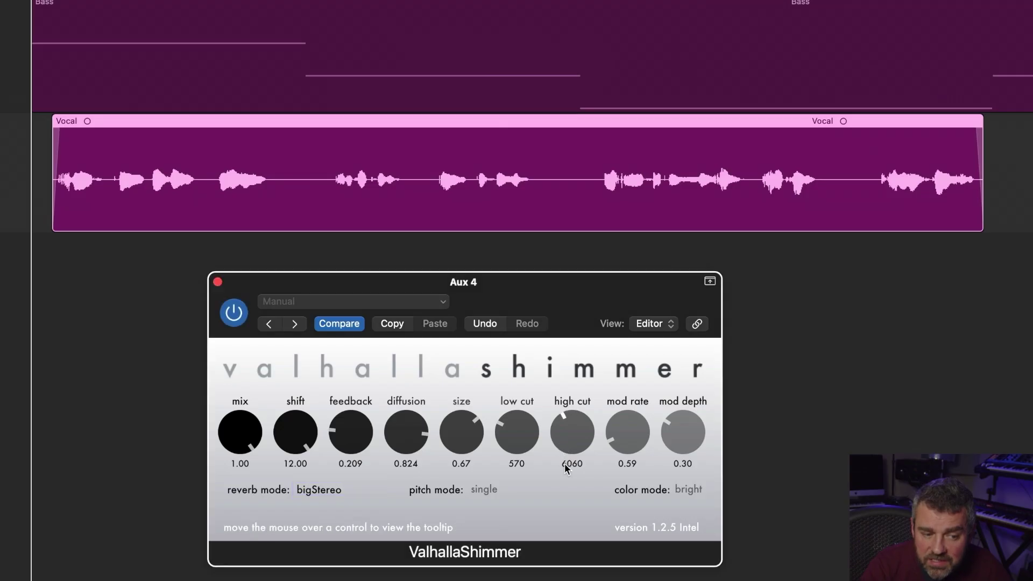
- Lower the shimmer's high cut to 5060 and raise mod rate to 1.10 and mod depth to 0.45
left_click_drag(565, 467, 565, 469)
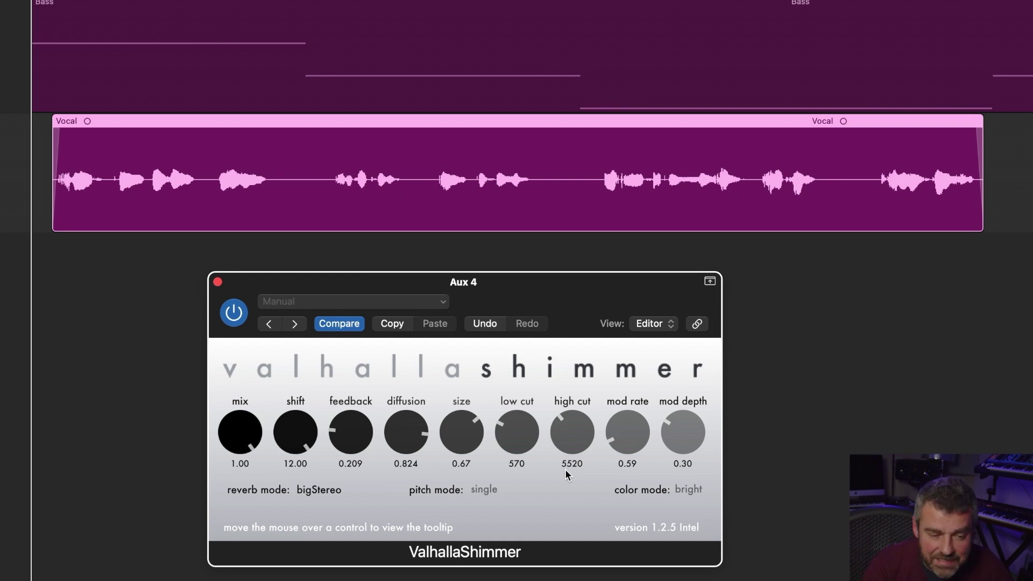
scroll(577, 445, "down", 3)
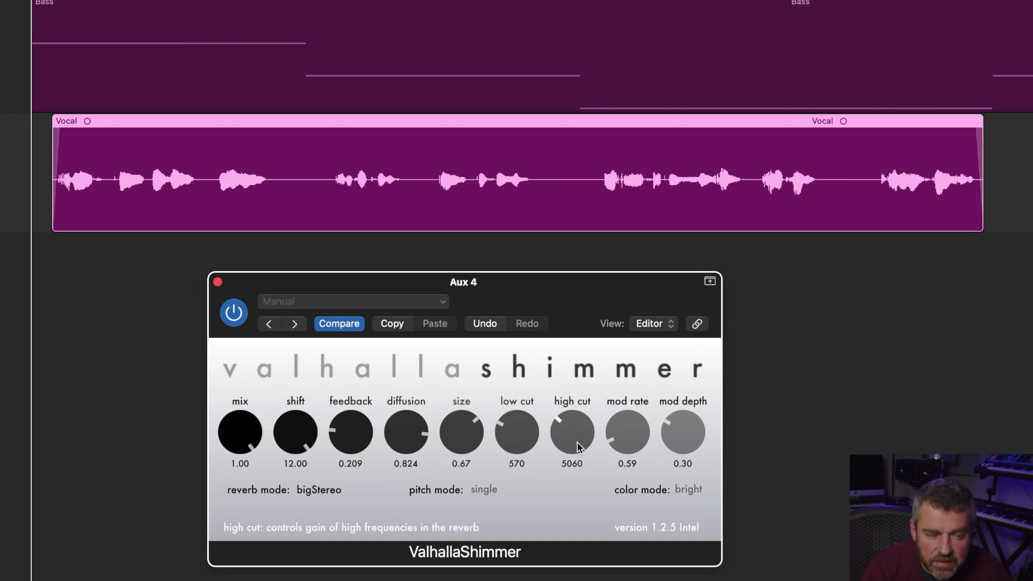
scroll(634, 429, "up", 3)
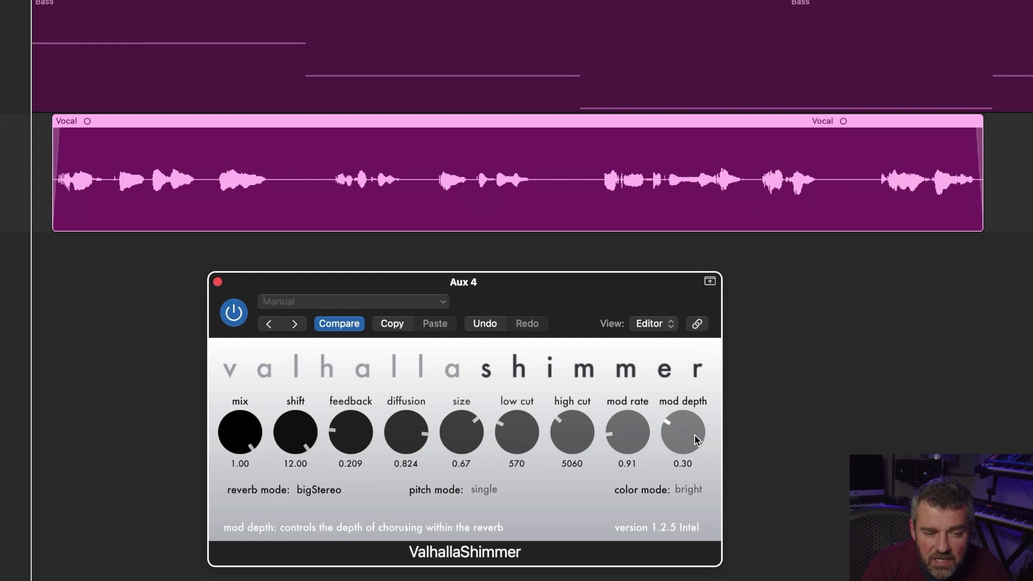
scroll(695, 420, "up", 2)
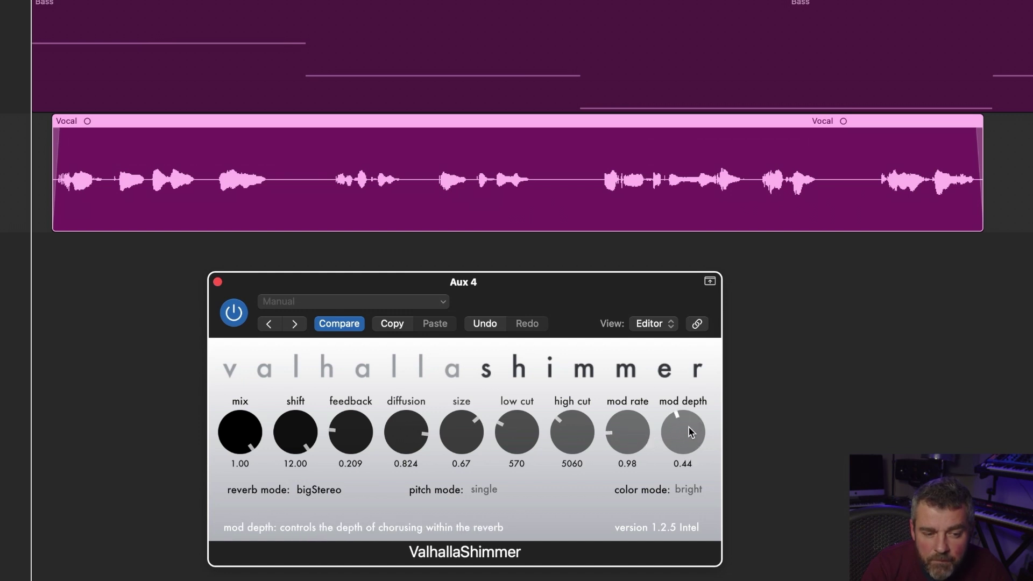
scroll(689, 426, "up", 1)
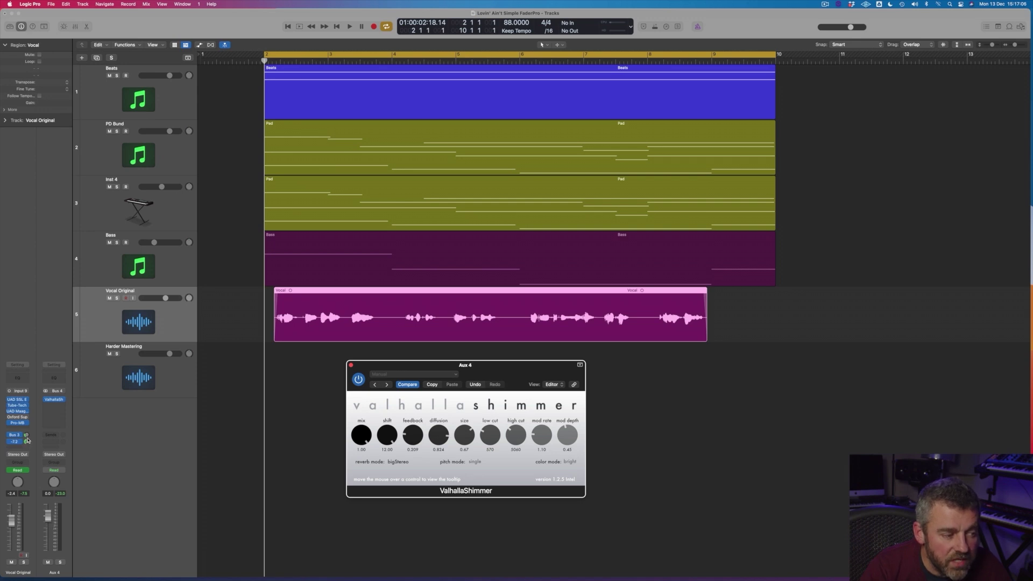
- Adjust Vocal Original's Bus 4 send level, then play the song to hear both reverbs
left_click(27, 441)
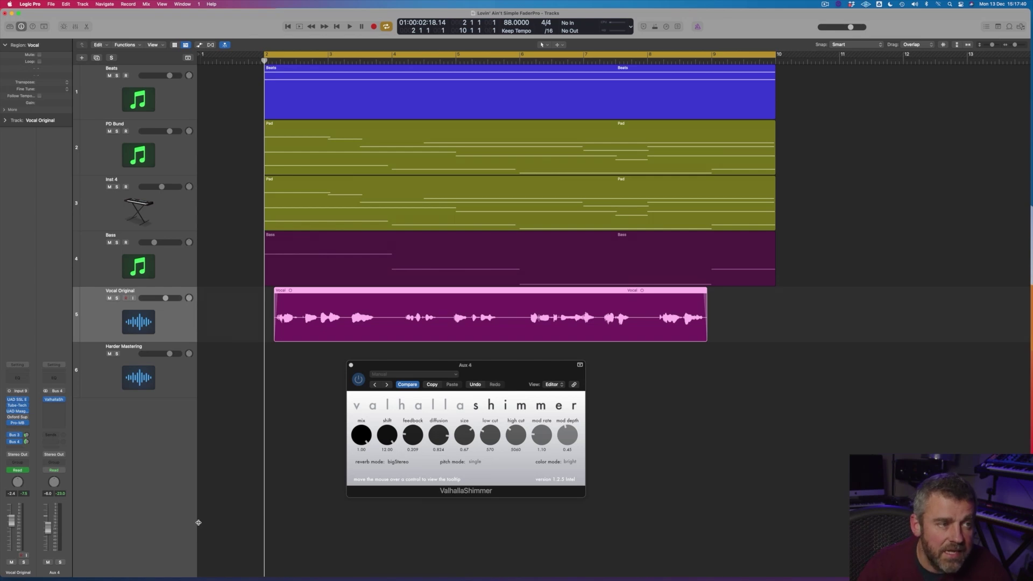
key("space")
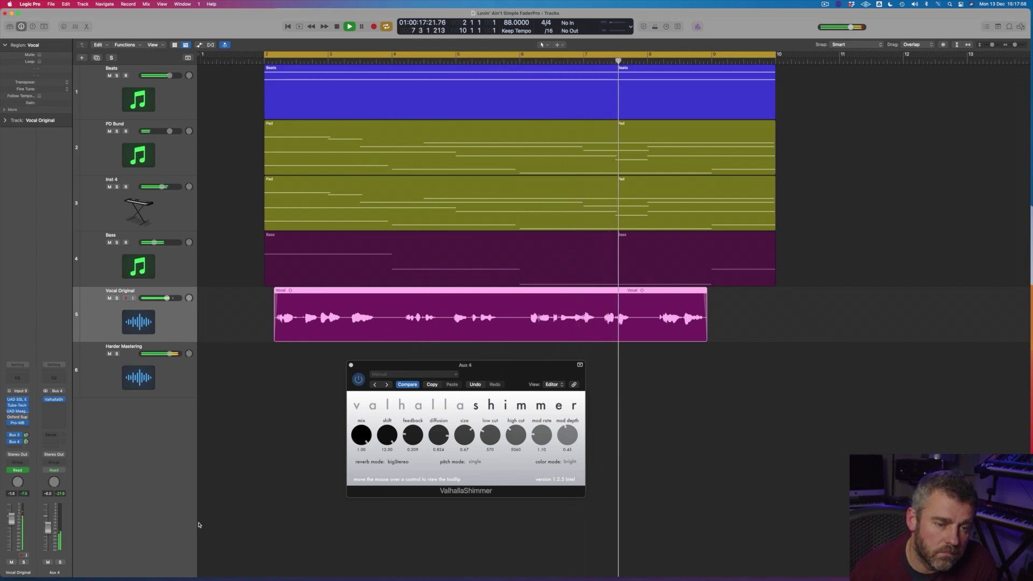
- Switch off Cycle mode so playback runs on past the loop range
key("c")
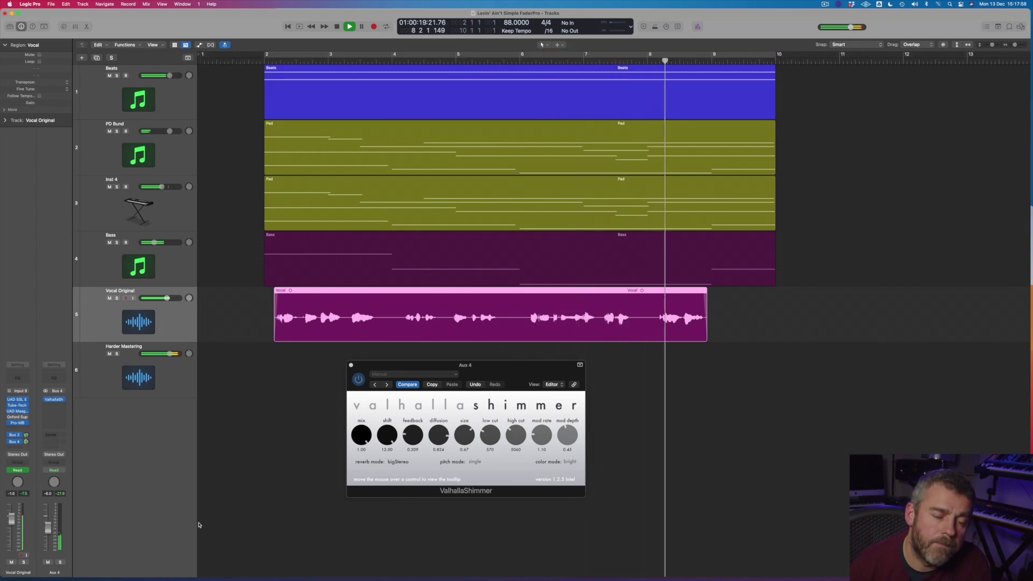